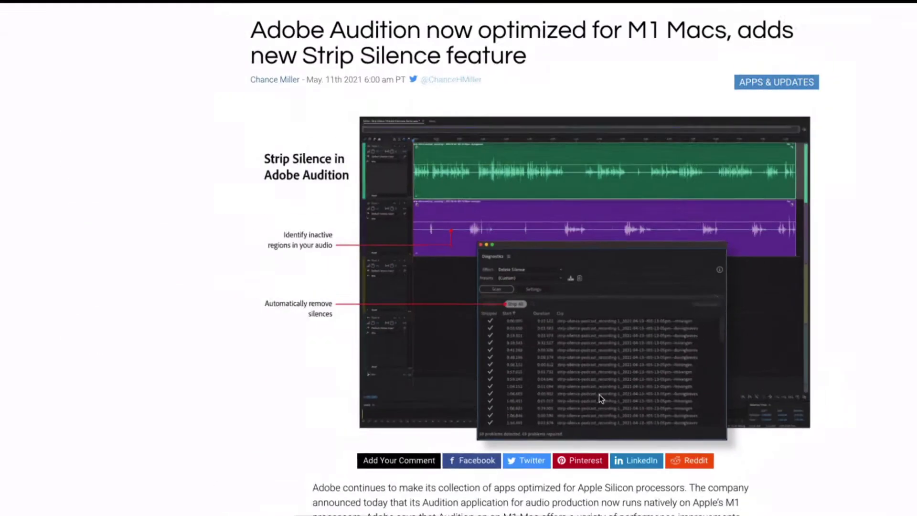
- Skim the 9to5Mac Strip Silence article, then switch to Adobe Audition
scroll(509, 422, "down", 20)
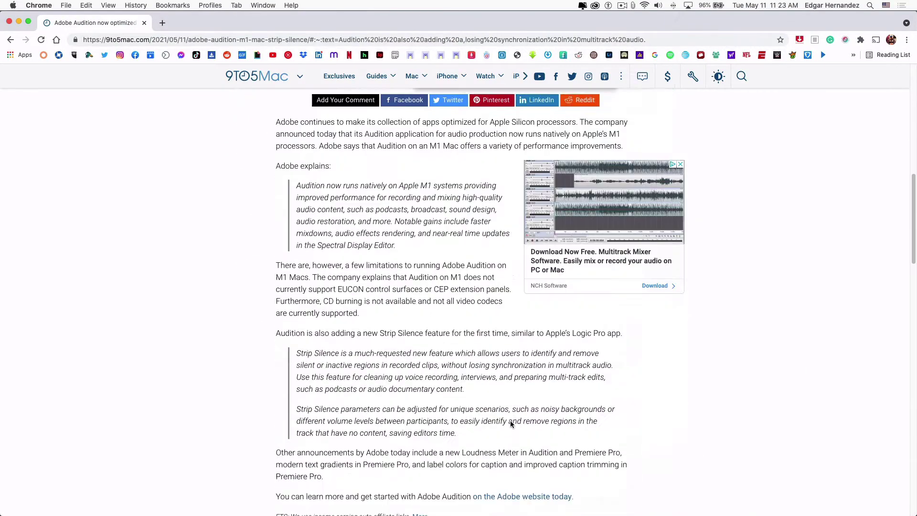
scroll(510, 424, "down", 10)
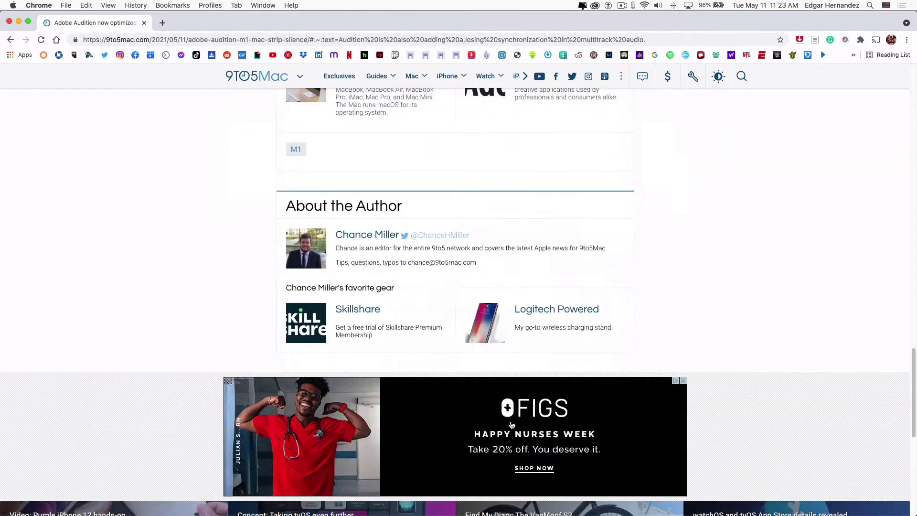
scroll(510, 425, "up", 18)
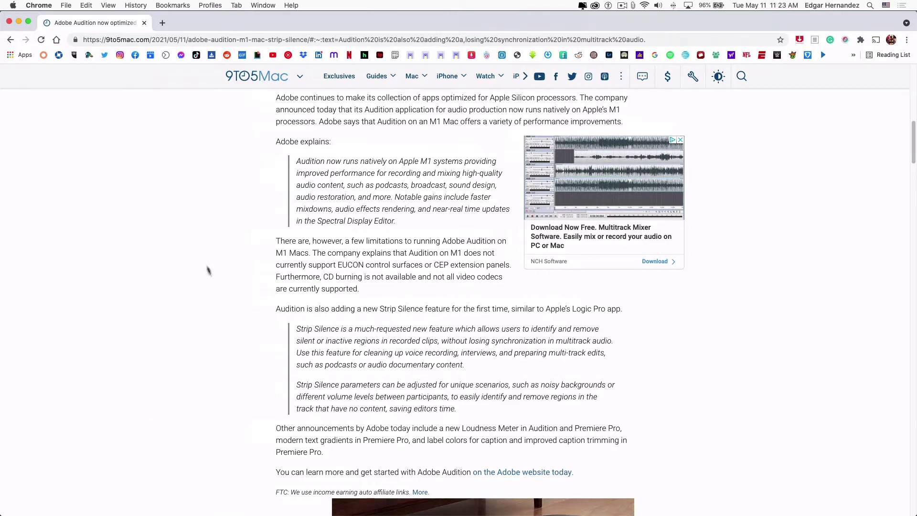
key("super+Tab")
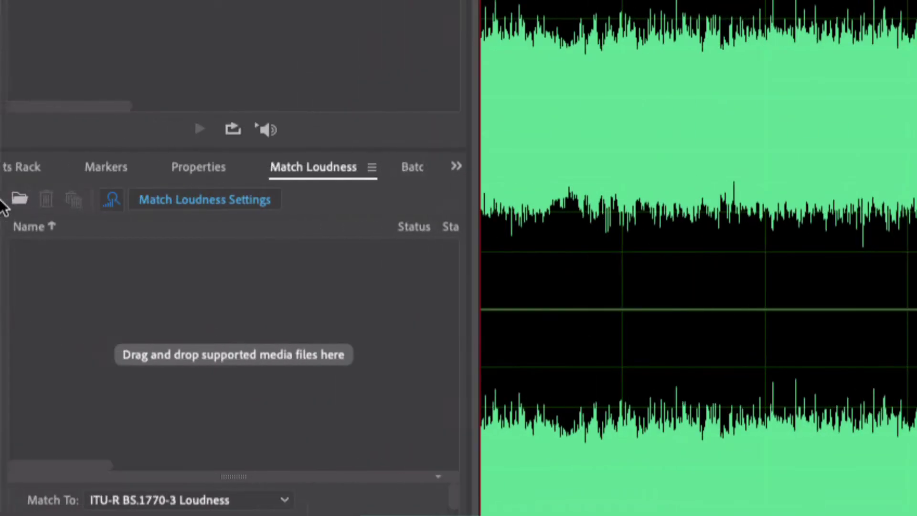
- Open the Diagnostics panel from the Window menu with Delete Silence as the effect
left_click(458, 167)
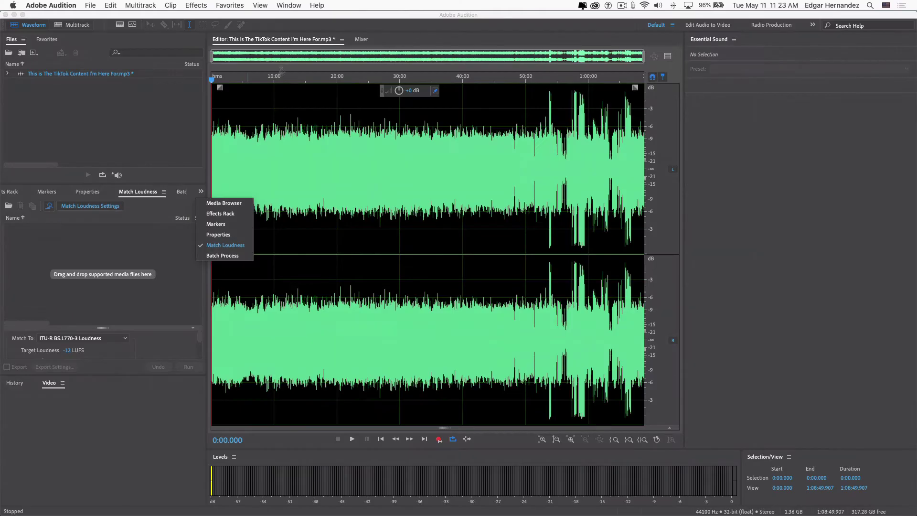
left_click(288, 6)
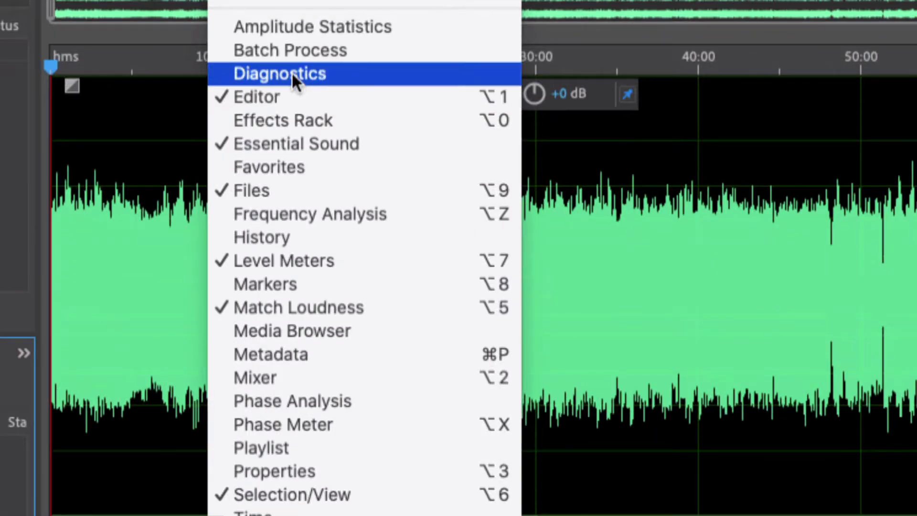
left_click(291, 73)
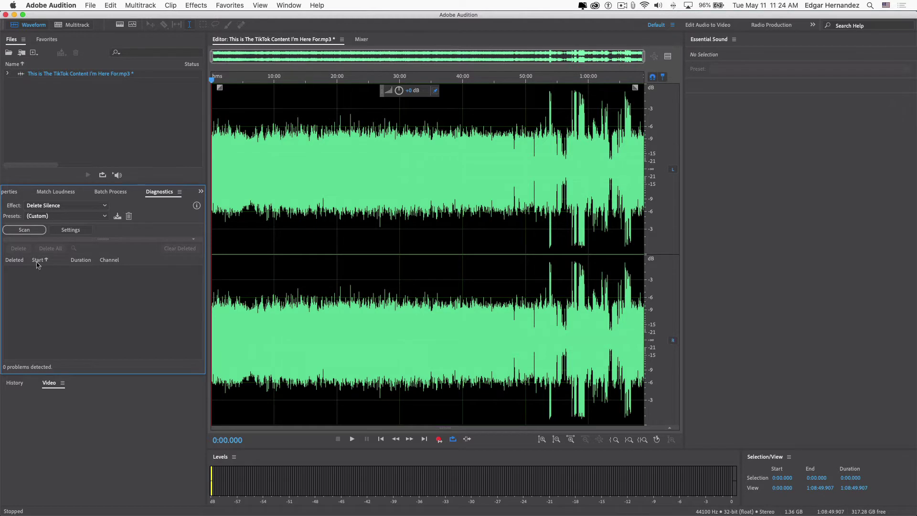
- Keep Delete Silence as the effect and switch its preset to (Default)
left_click(32, 231)
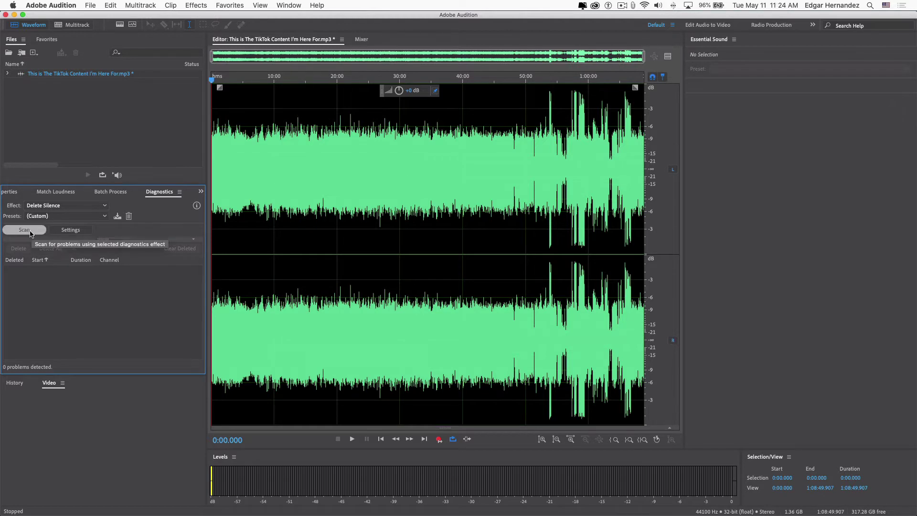
left_click(58, 206)
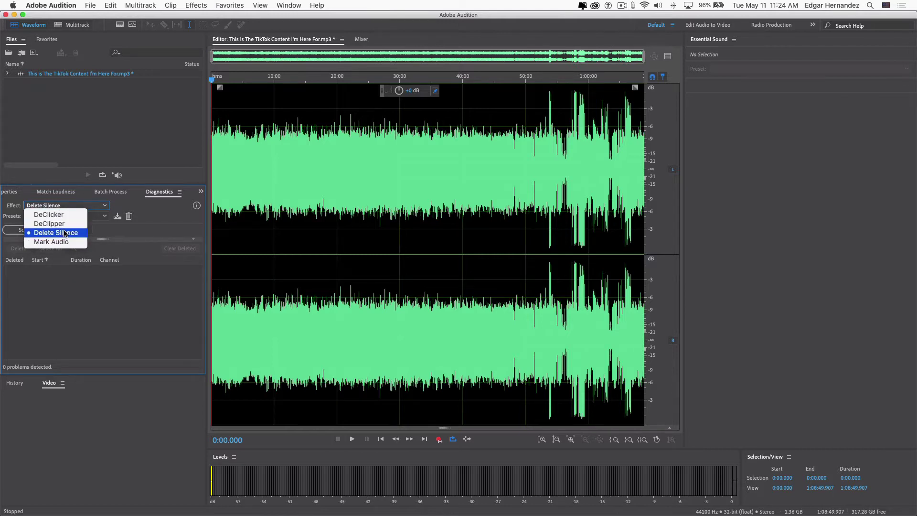
left_click(72, 314)
left_click(58, 209)
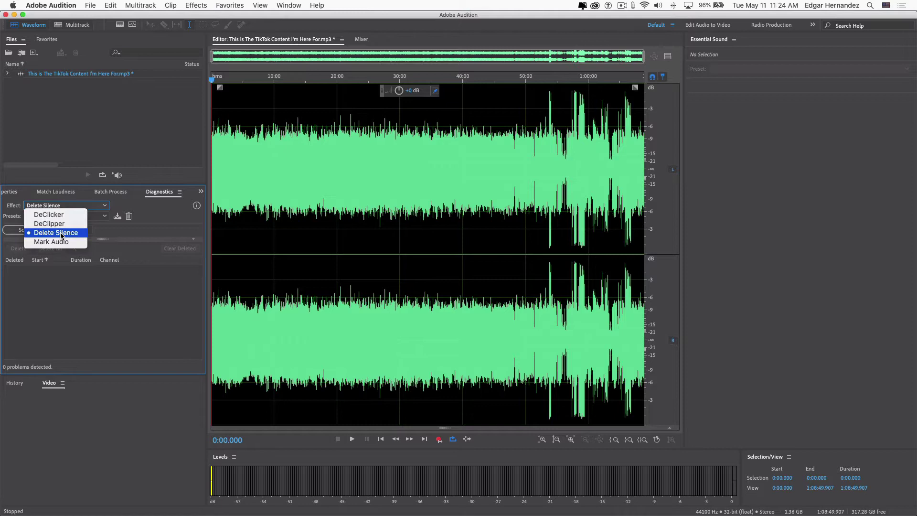
left_click(61, 234)
left_click(48, 218)
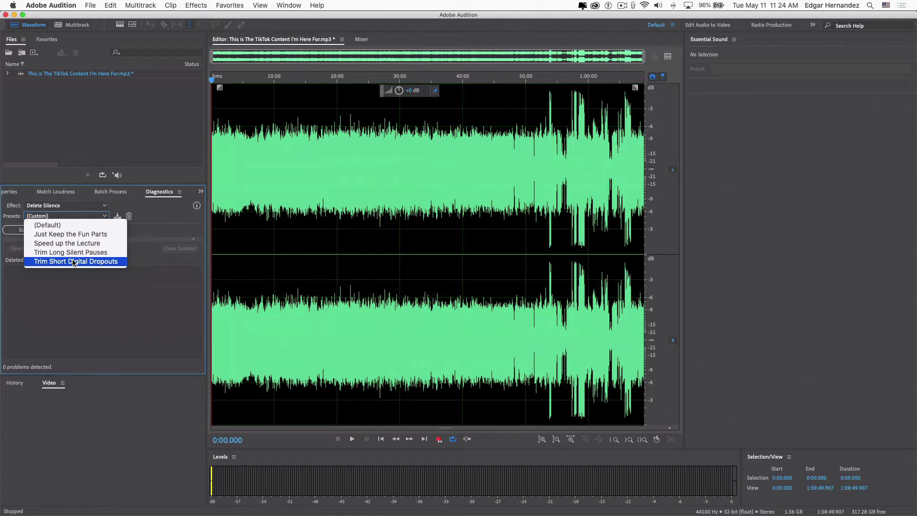
left_click(58, 229)
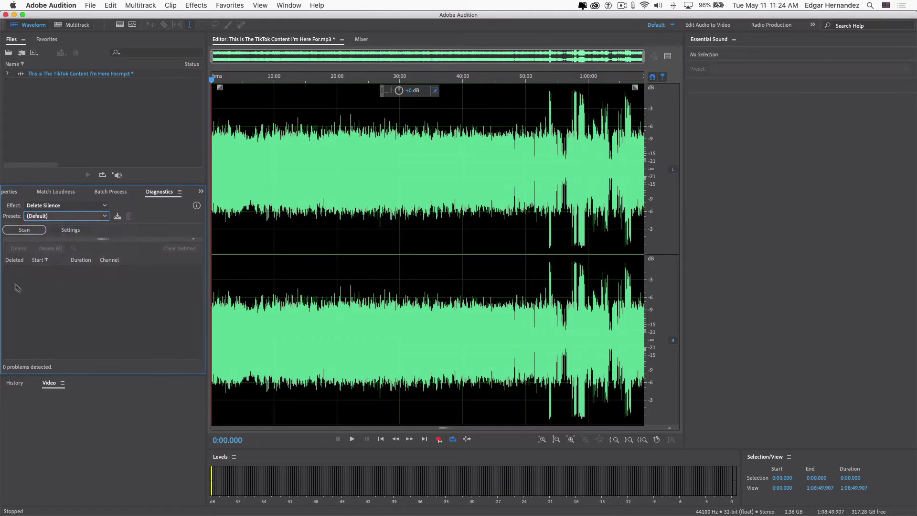
- Scan for silences, preview the first of the 183 results, then clear the selection
left_click(27, 234)
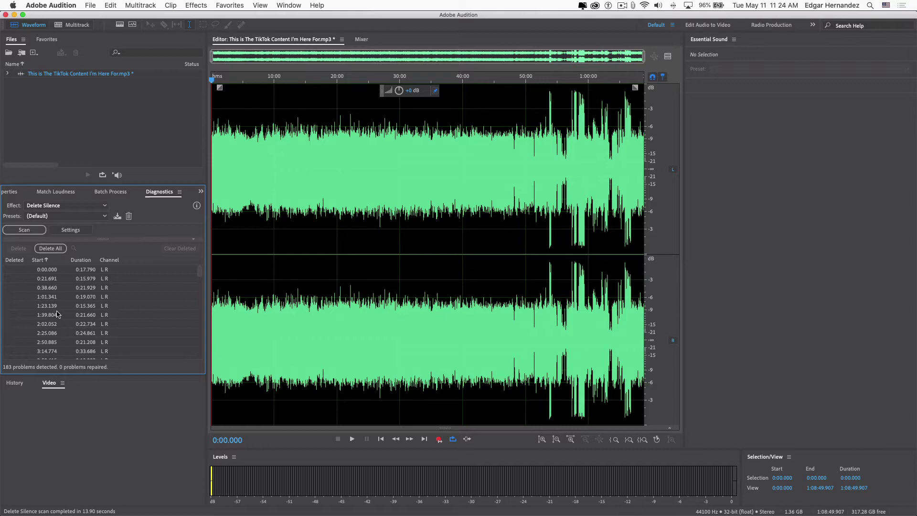
left_click(50, 271)
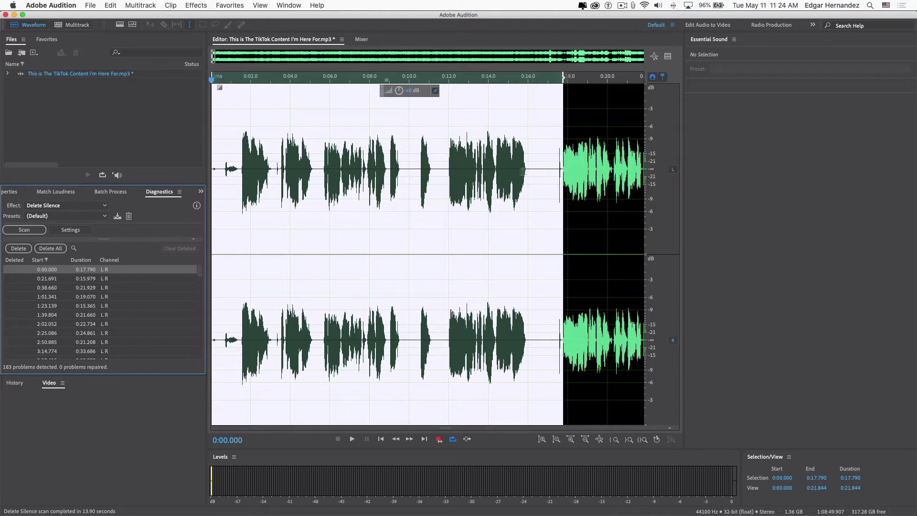
key("super+shift+a")
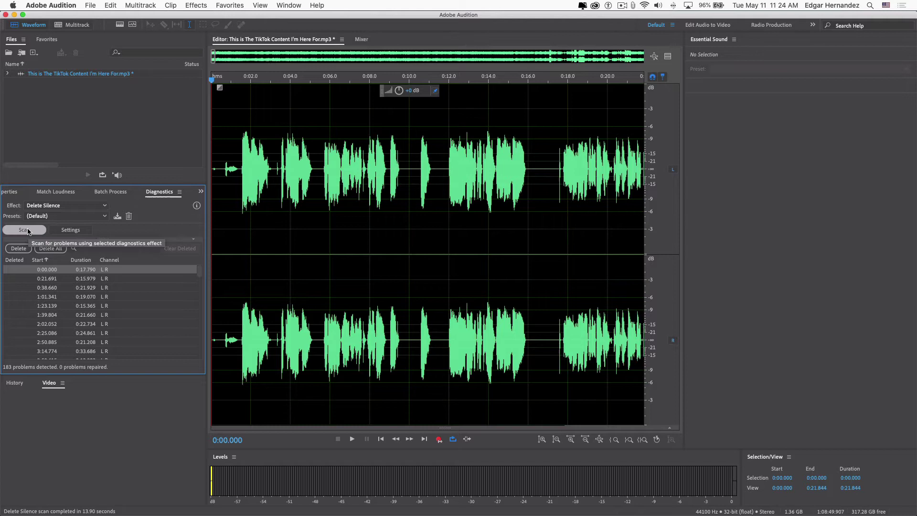
- Run Find Levels in Settings, setting silence below -82 dB and audio above -76 dB
left_click(77, 231)
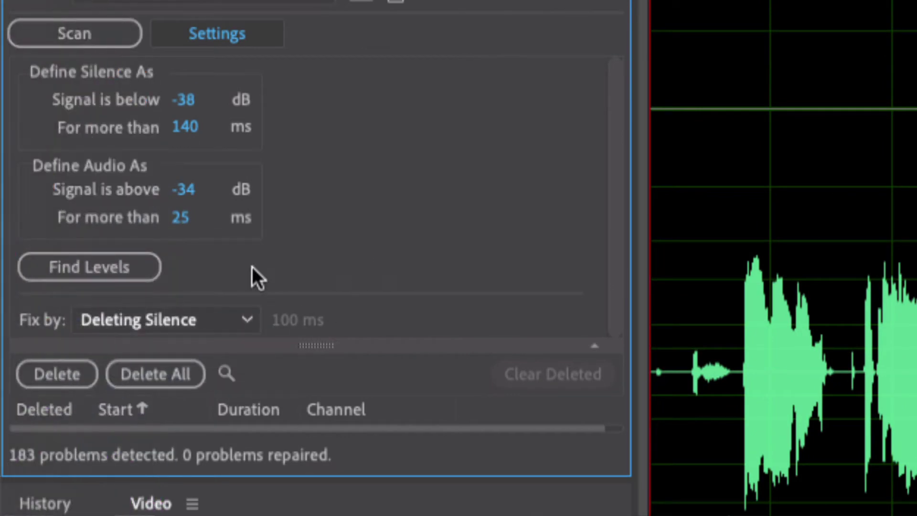
left_click(147, 267)
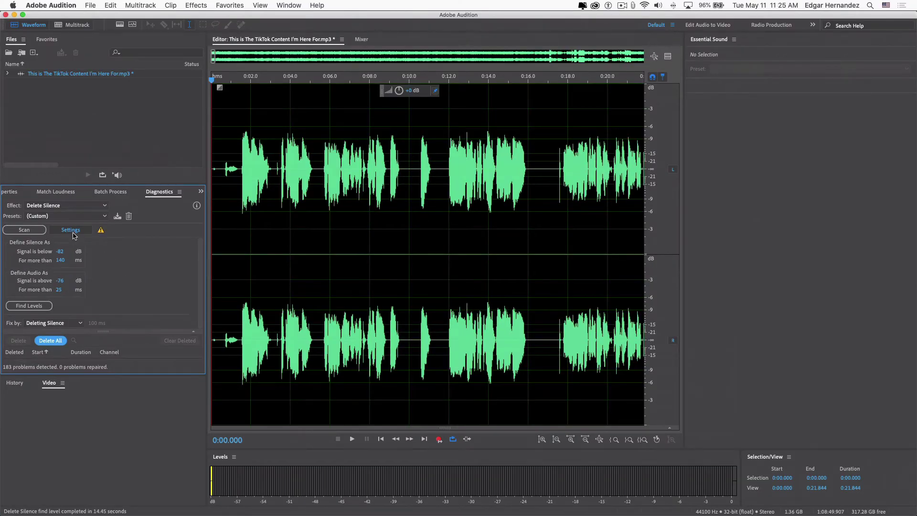
- Rescan with the new thresholds, finding 102 silences, and clear the waveform selection
left_click(72, 231)
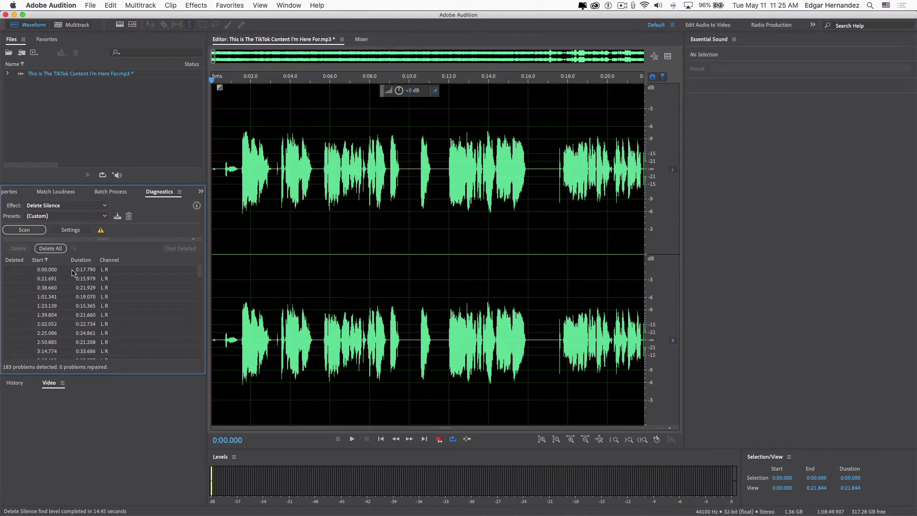
left_click(72, 270)
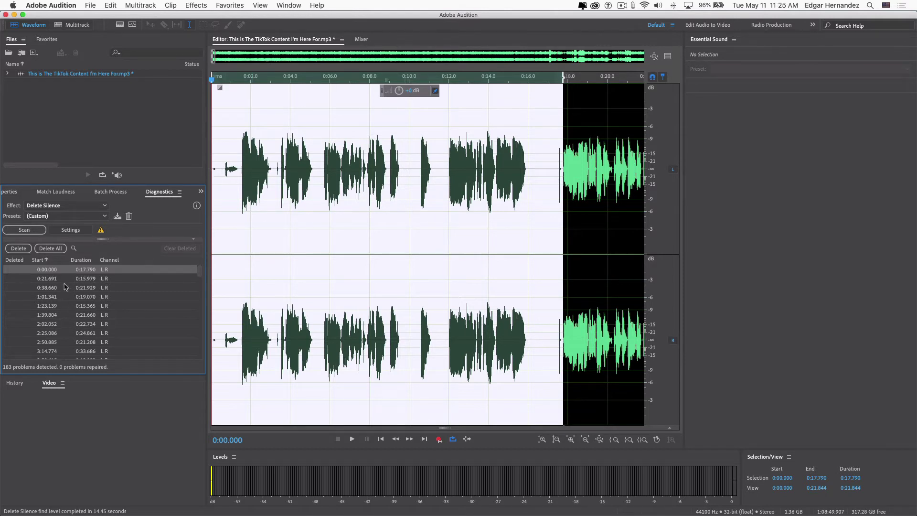
left_click(72, 231)
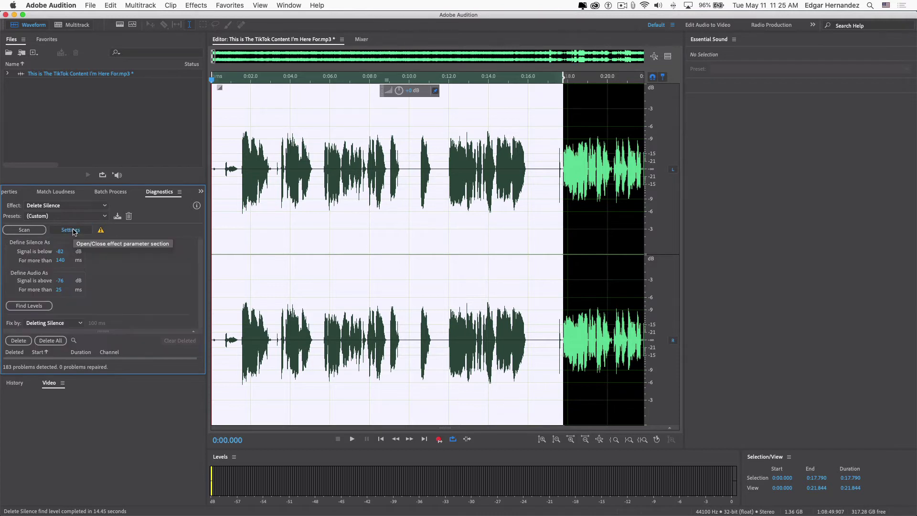
left_click(39, 232)
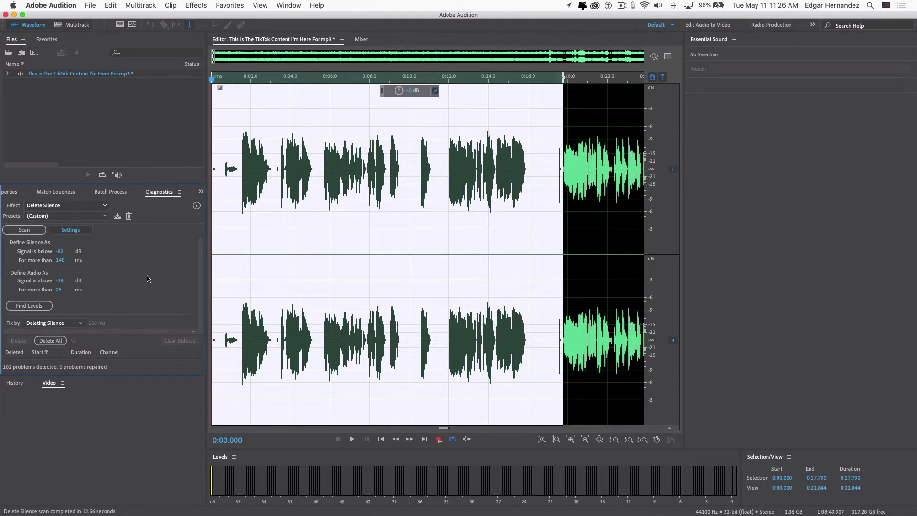
key("super+shift+a")
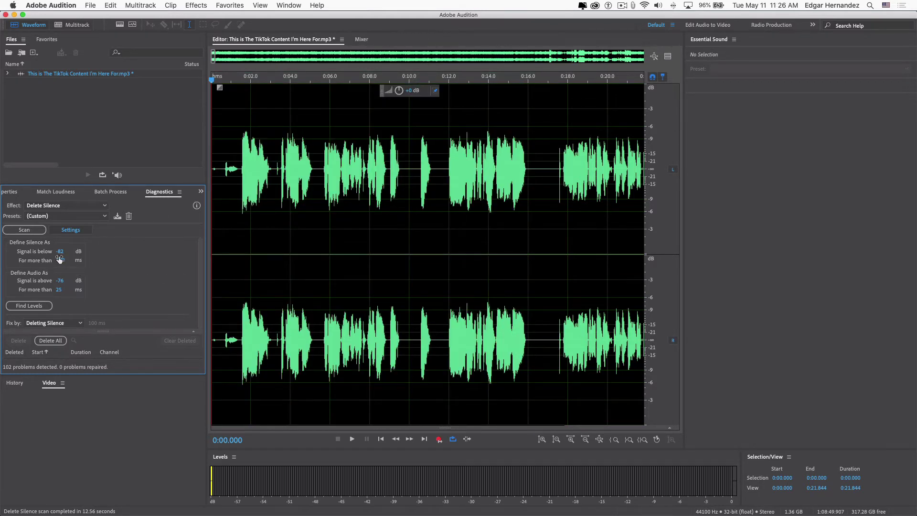
- Apply the Speed up the Lecture preset, run Find Levels, and scan for silences
left_click(52, 217)
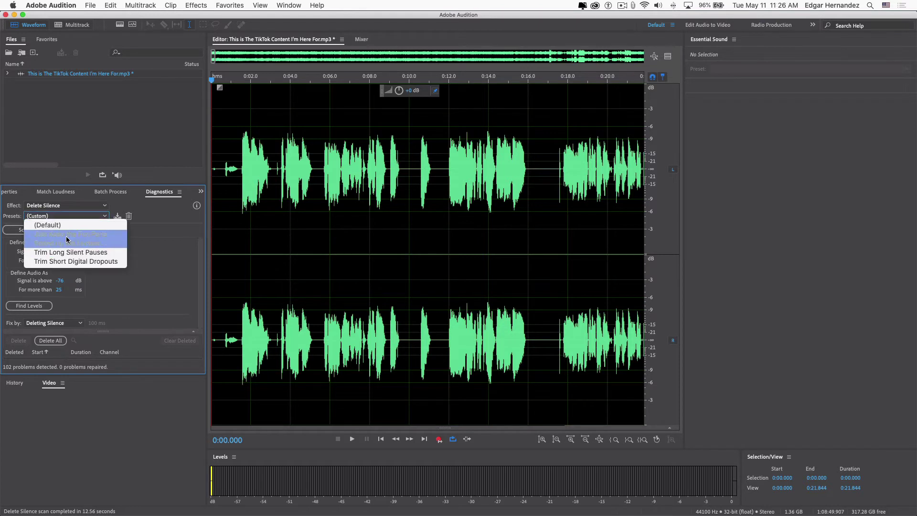
left_click(172, 218)
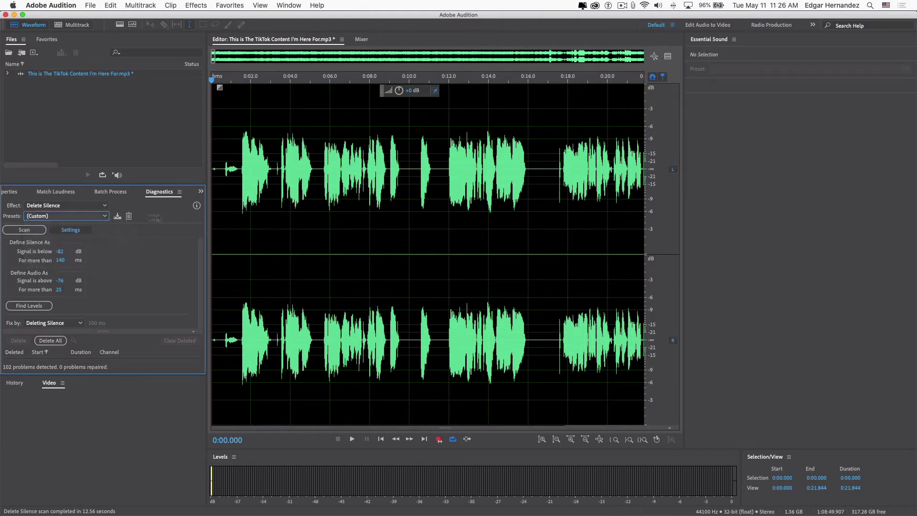
left_click(99, 217)
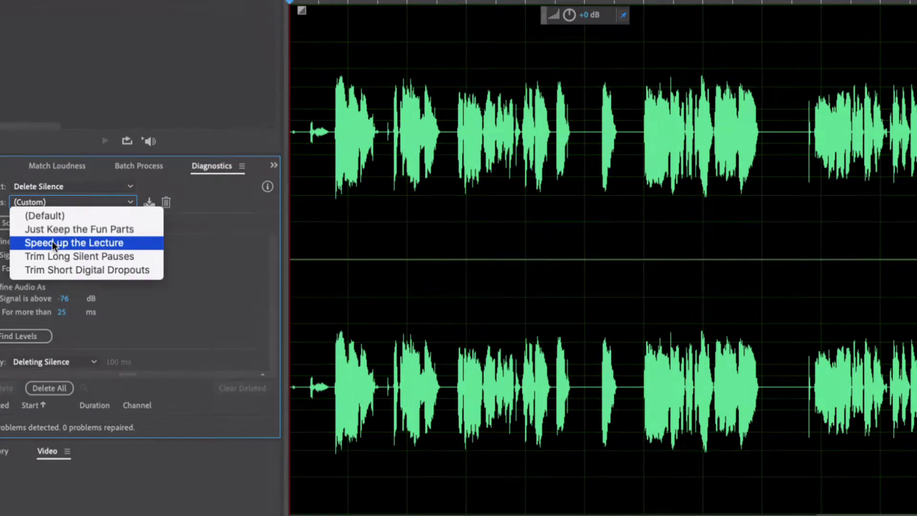
left_click(66, 243)
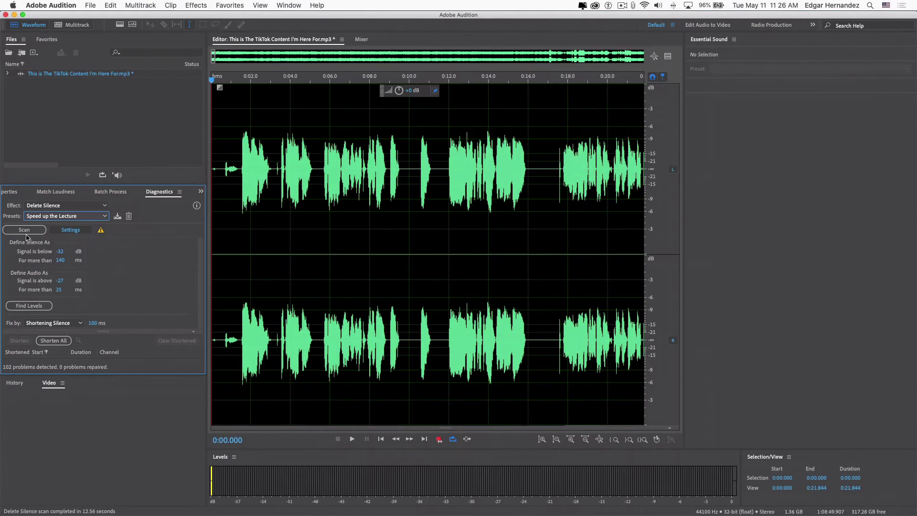
left_click(28, 305)
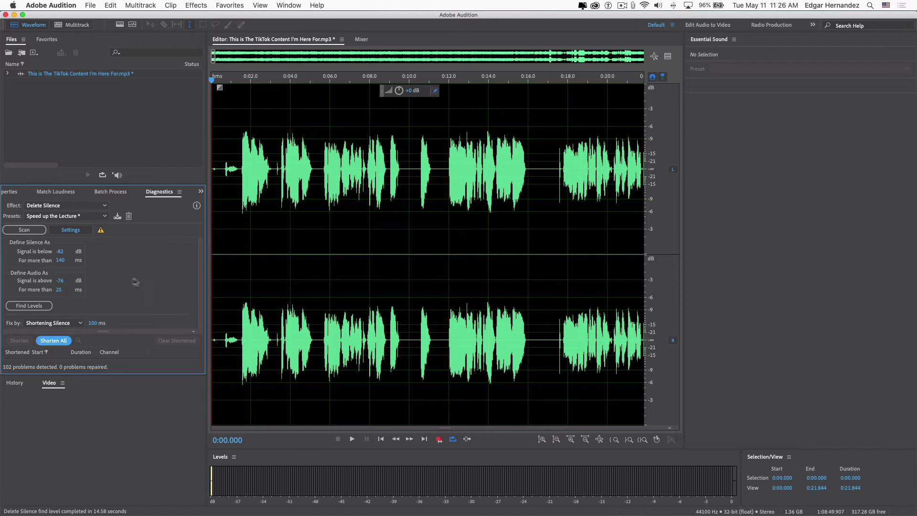
left_click(31, 233)
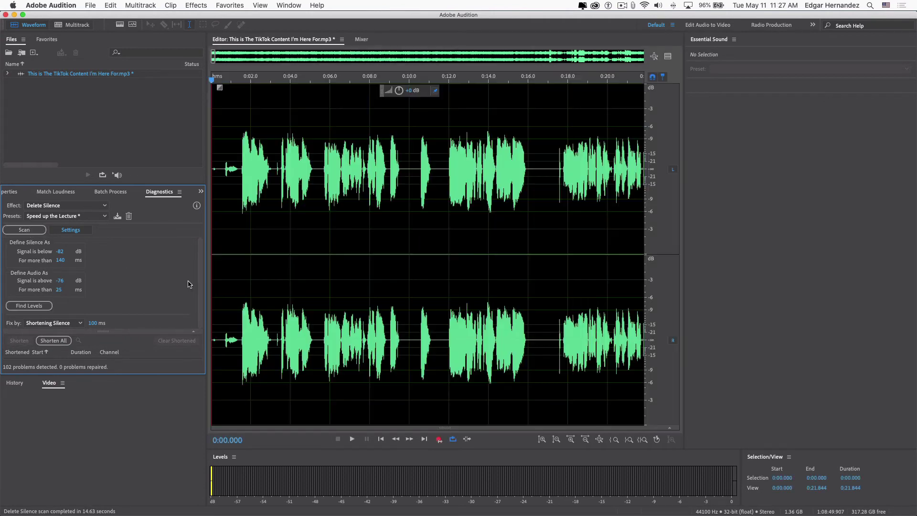
- Set Fix by to Deleting Silence in Settings and rescan the clip
left_click(72, 231)
left_click(67, 271)
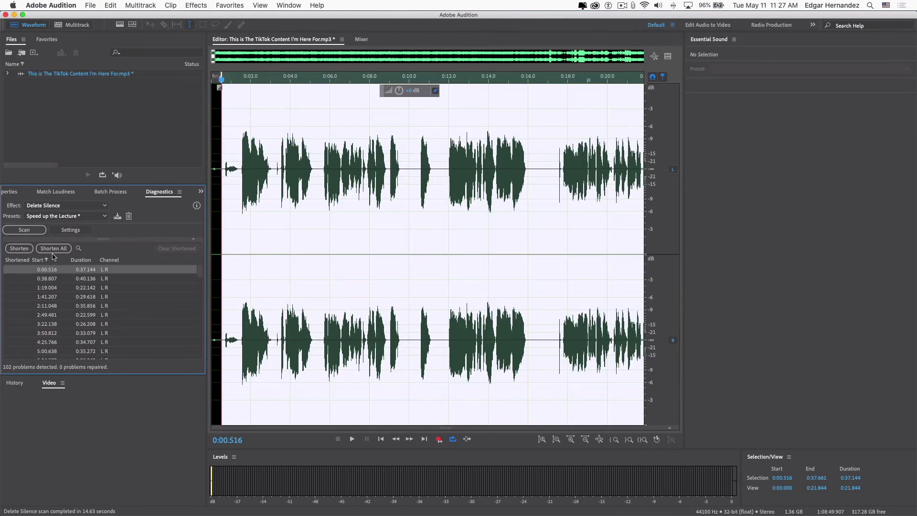
left_click(67, 231)
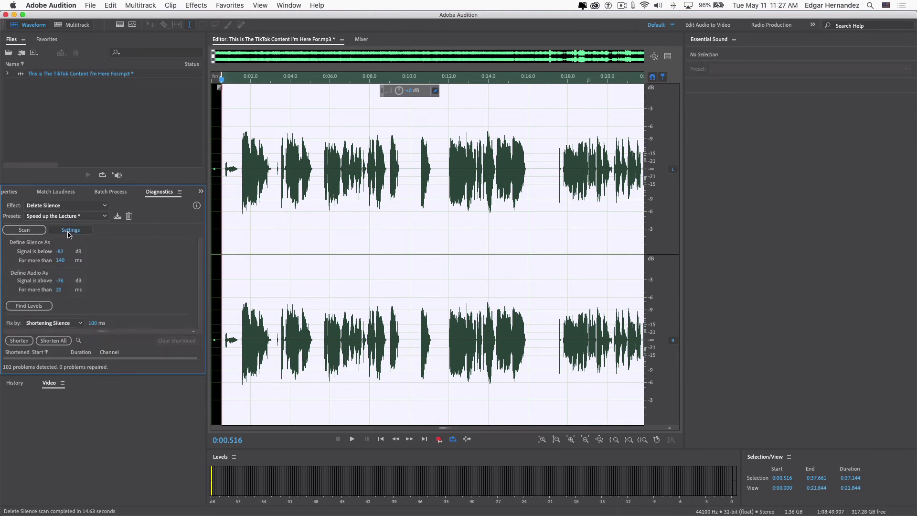
left_click(63, 217)
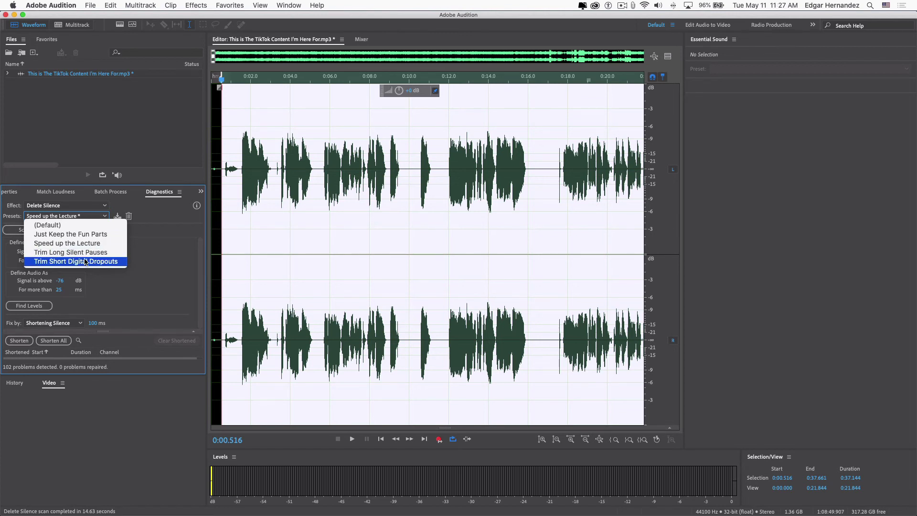
left_click(156, 262)
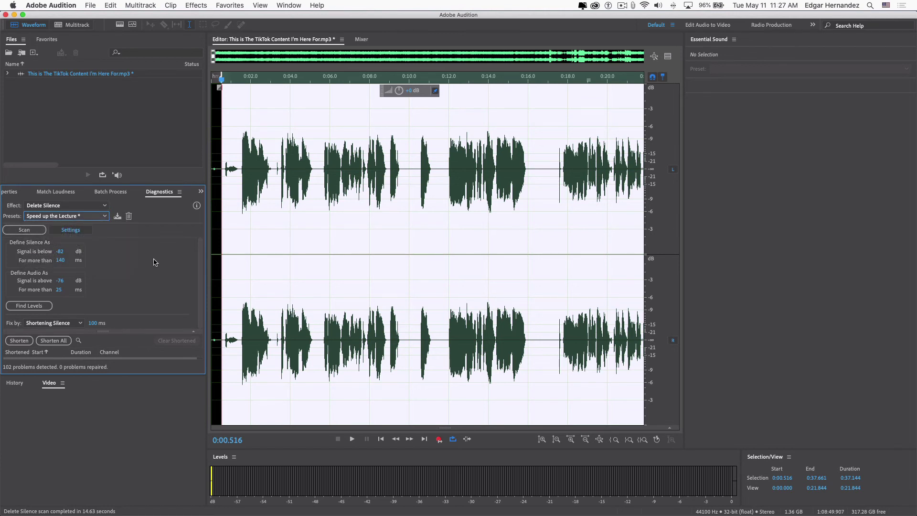
left_click(72, 323)
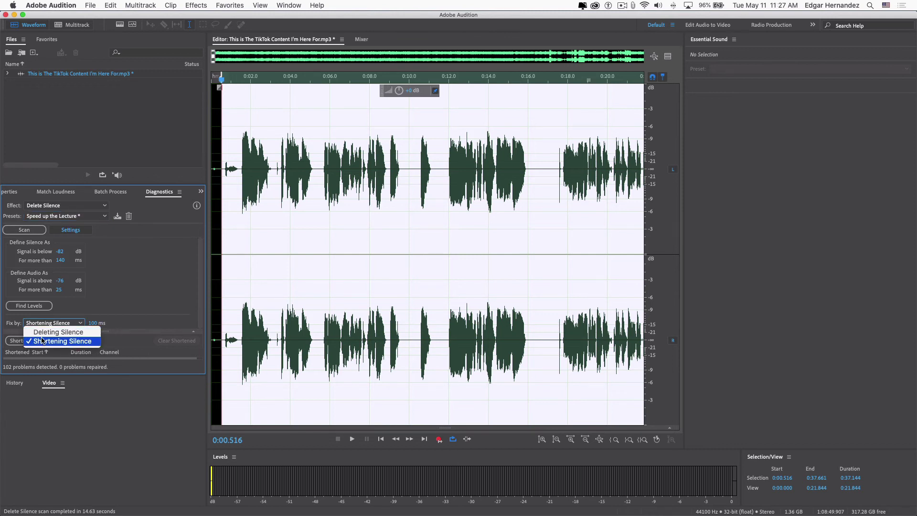
left_click(40, 333)
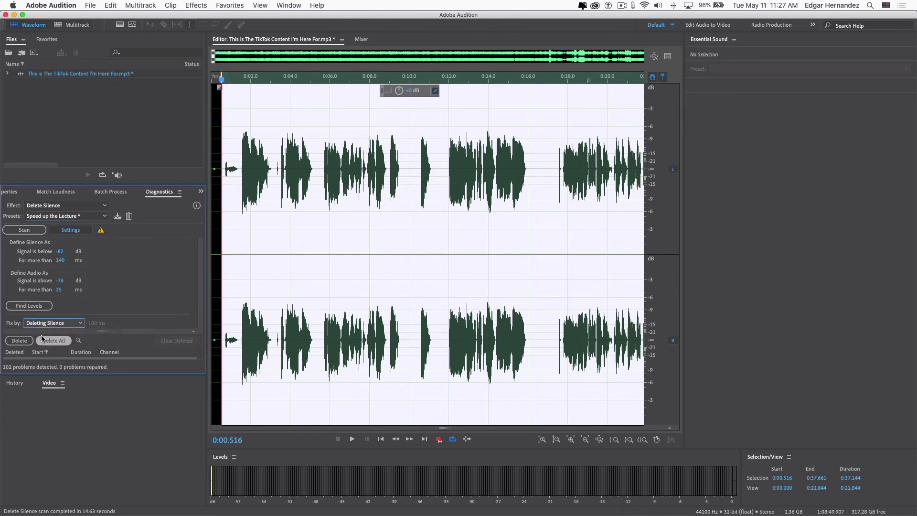
left_click(71, 229)
left_click(25, 230)
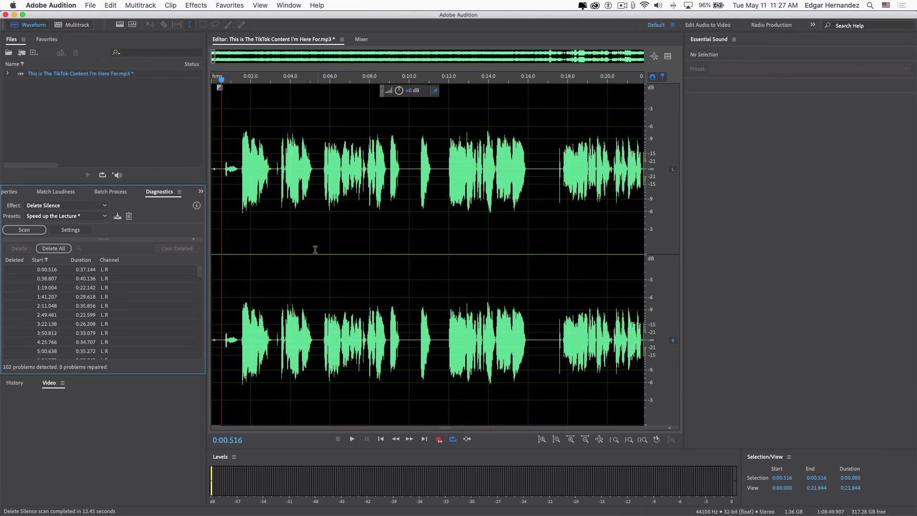
- Select the first detected silence and delete all 102 silent passages
left_click(67, 271)
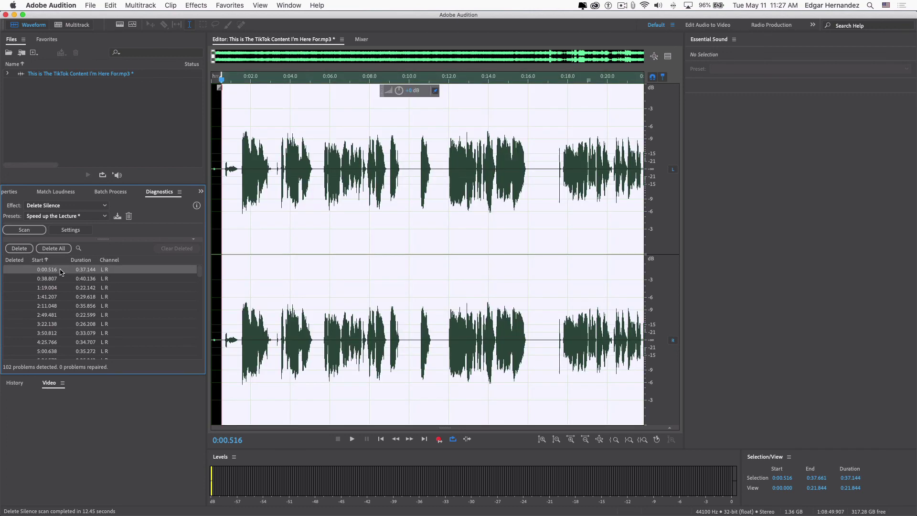
left_click(79, 248)
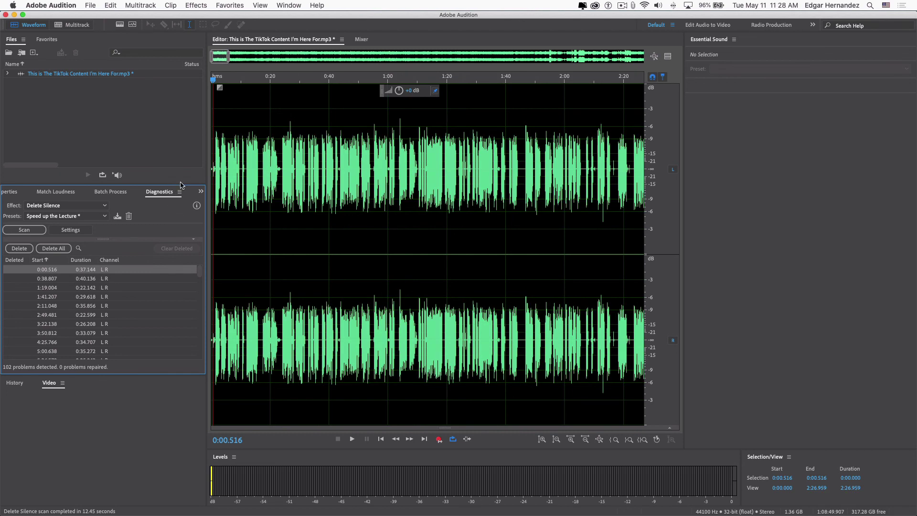
- Zoom into the waveform and place the playhead at 0:20.249 to inspect the cuts
key("Home")
left_click(262, 39)
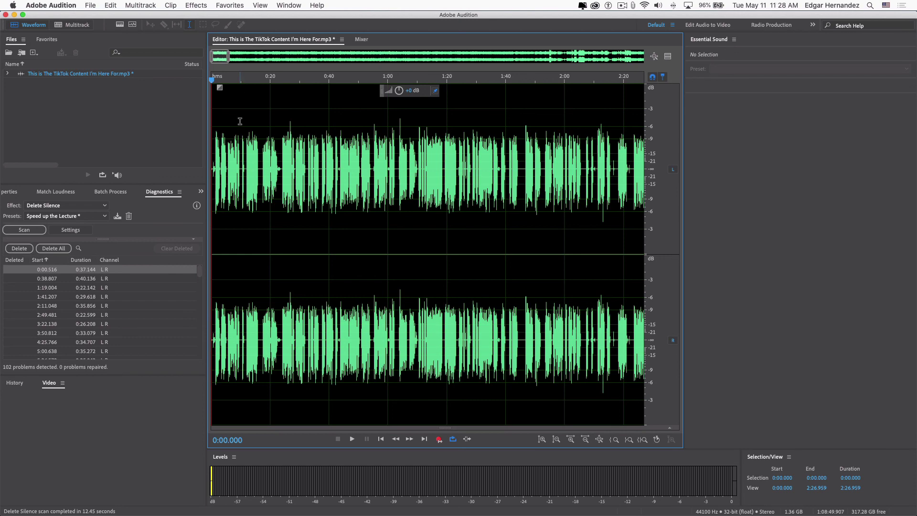
scroll(269, 169, "up", 15)
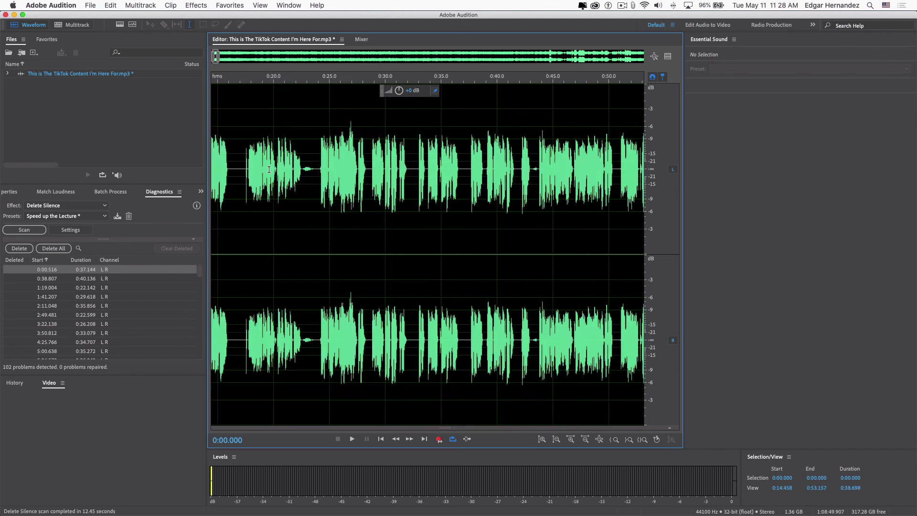
left_click(353, 170)
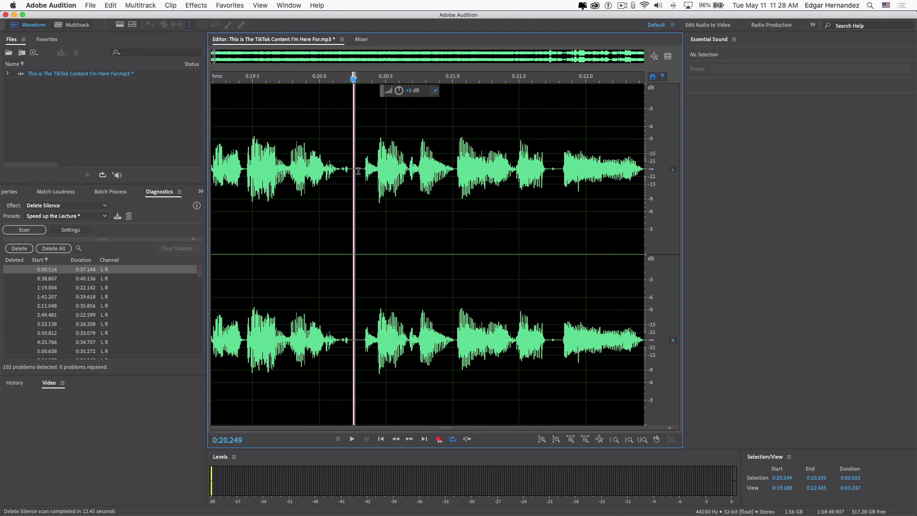